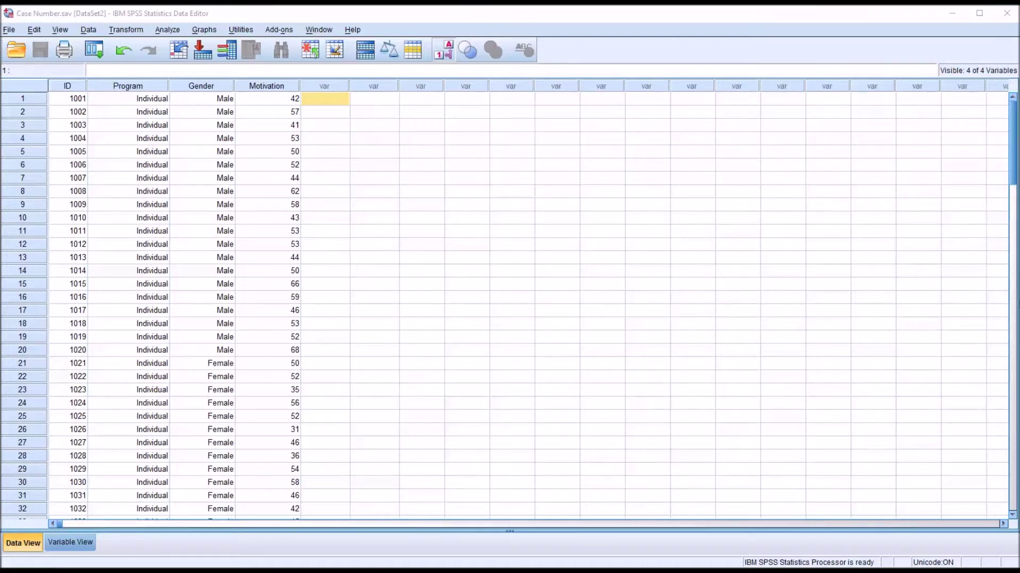
# Select the ID column of Case Number.sav and bring up its Cut/Copy/Clear menu
pyautogui.click(484, 22)
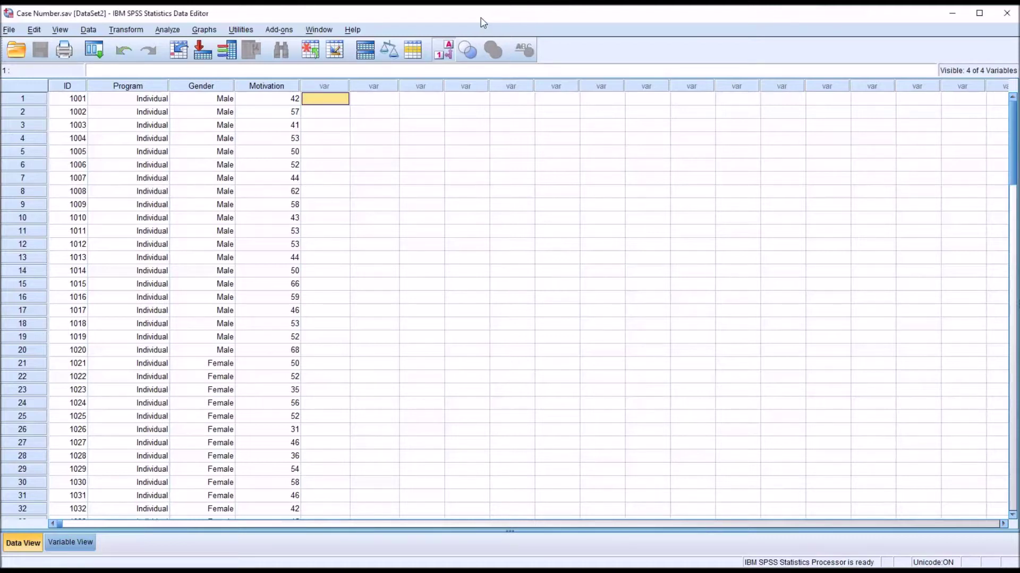
pyautogui.click(71, 88)
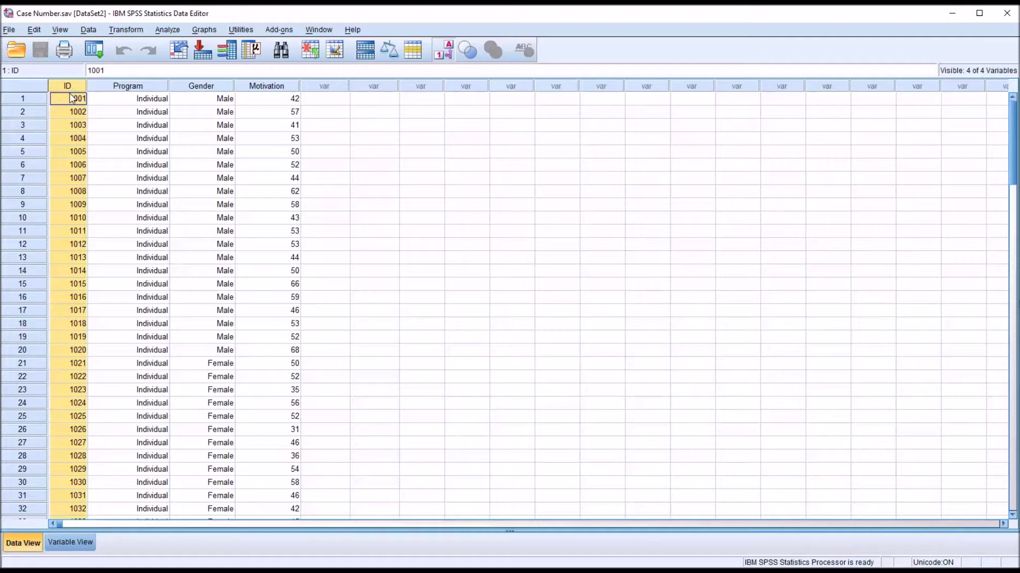
pyautogui.click(127, 86)
pyautogui.click(183, 86)
pyautogui.click(253, 86)
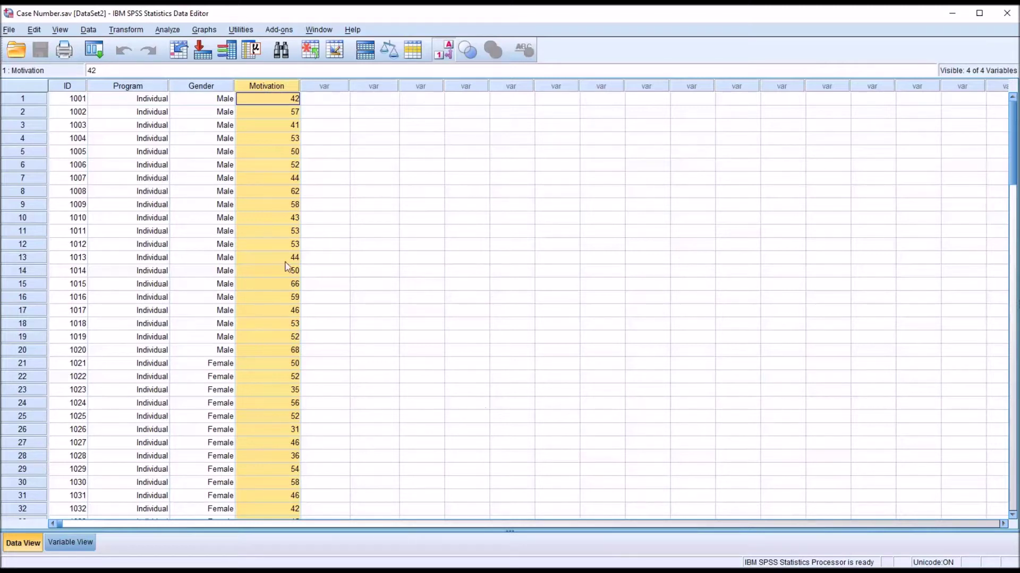
pyautogui.click(276, 103)
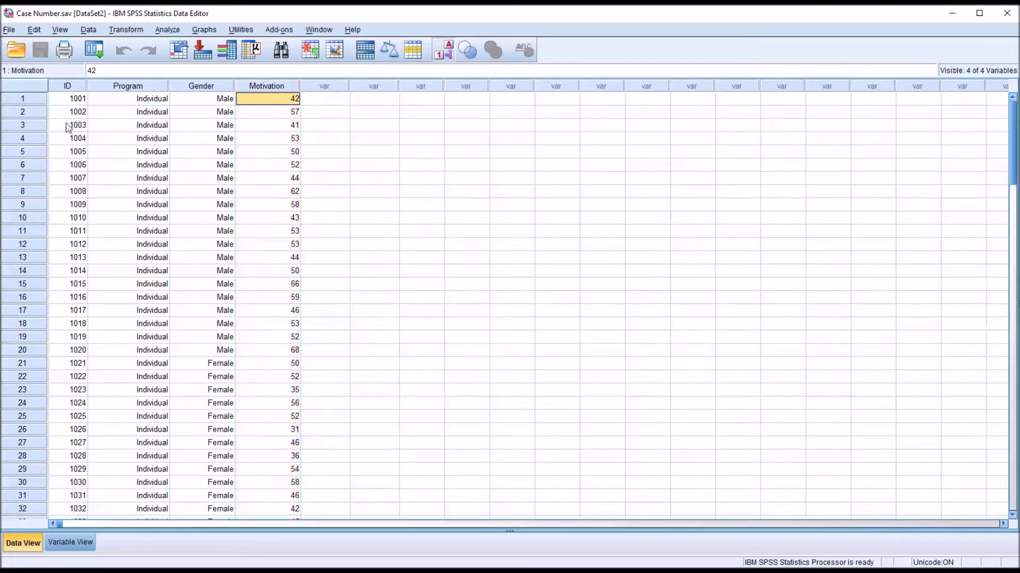
pyautogui.click(58, 99)
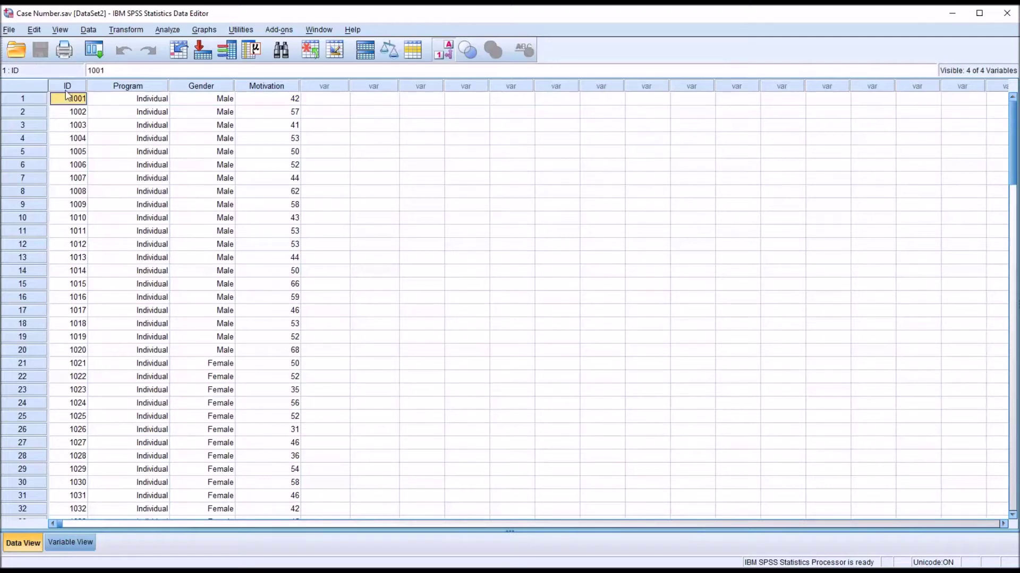
pyautogui.click(67, 86)
pyautogui.rightClick(67, 87)
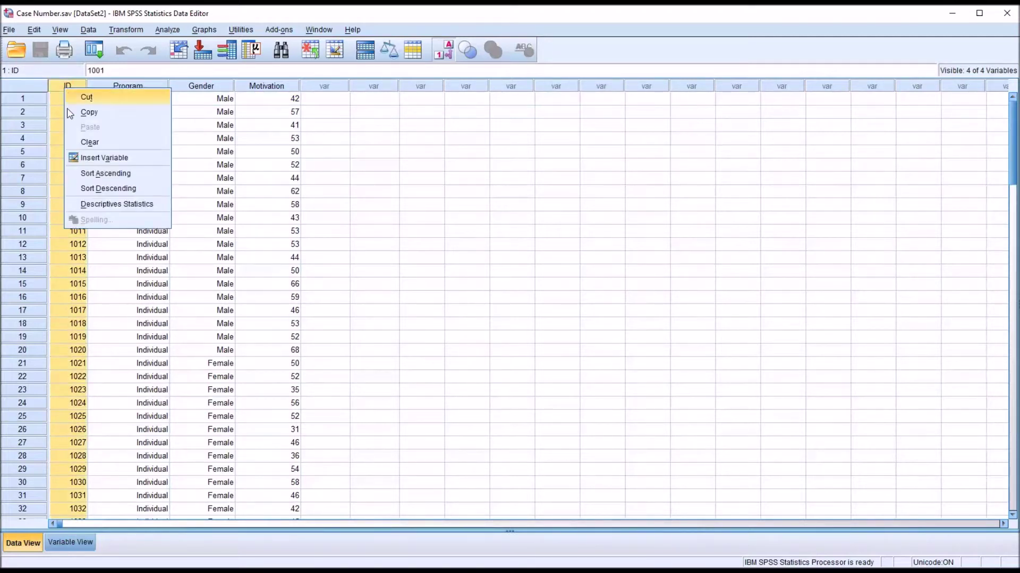
# Clear the ID variable, then review Program, Gender and Motivation down through all 120 cases
pyautogui.click(80, 144)
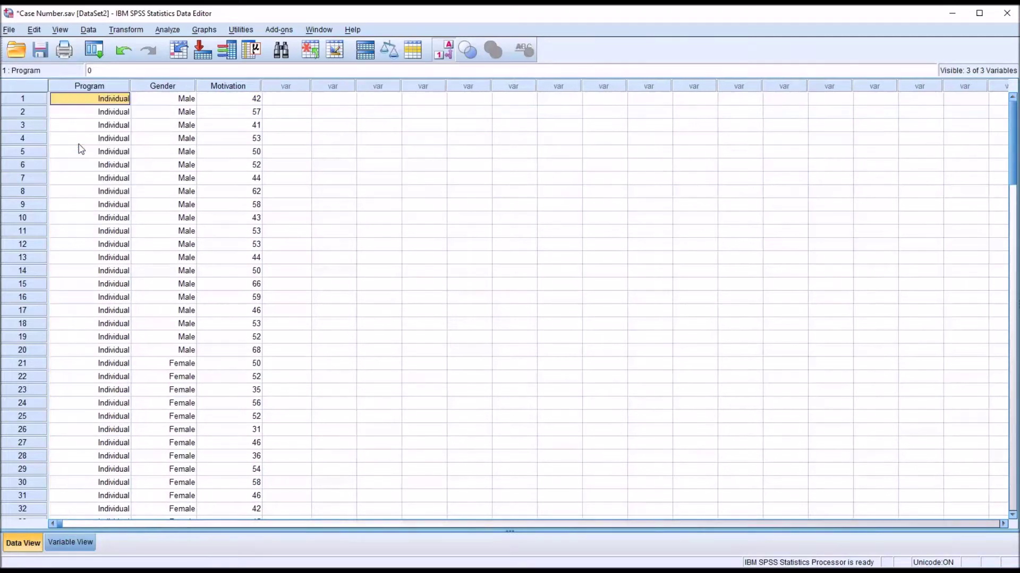
pyautogui.click(75, 87)
pyautogui.click(146, 88)
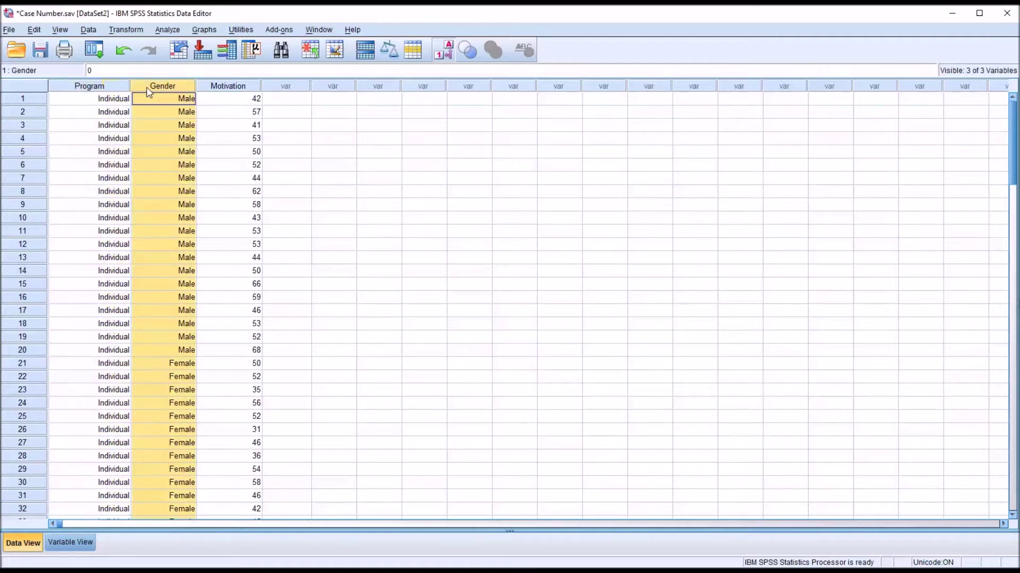
pyautogui.click(217, 88)
pyautogui.click(273, 101)
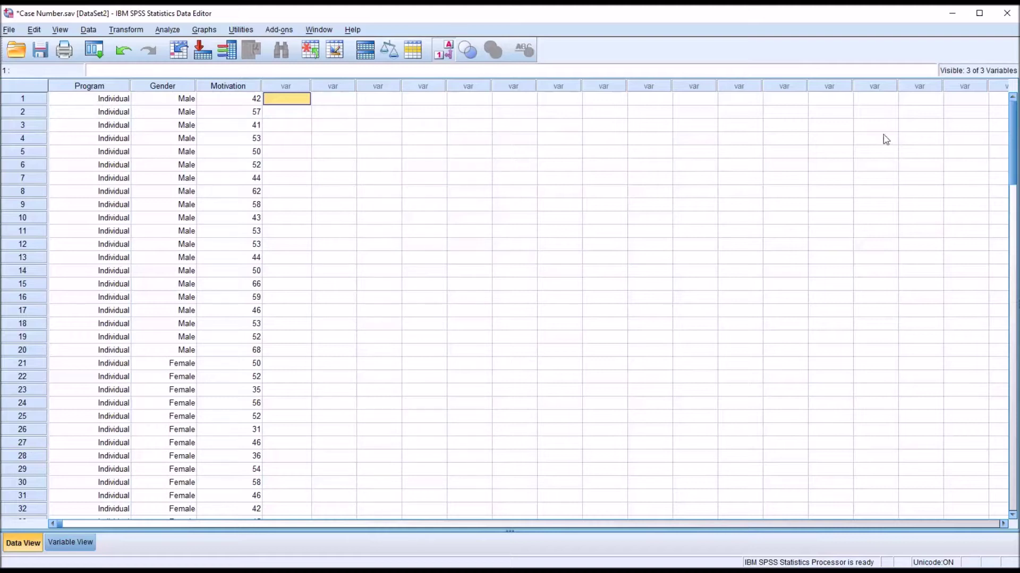
pyautogui.moveTo(1015, 155); pyautogui.dragTo(1001, 410)
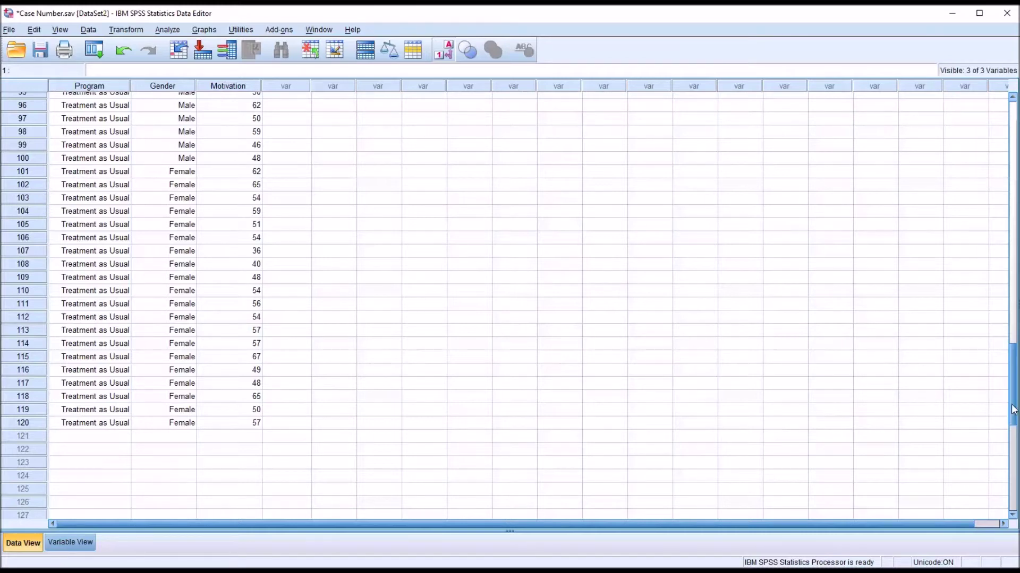
pyautogui.moveTo(1013, 410); pyautogui.dragTo(983, 152)
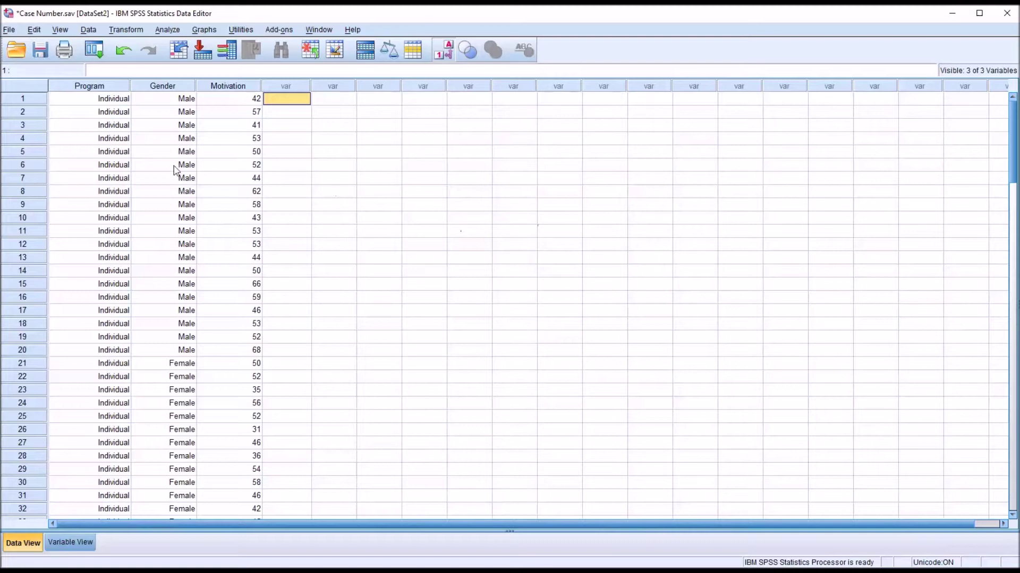
# In Compute Variable, set the numeric expression to $CASENUM from the All function group
pyautogui.click(122, 30)
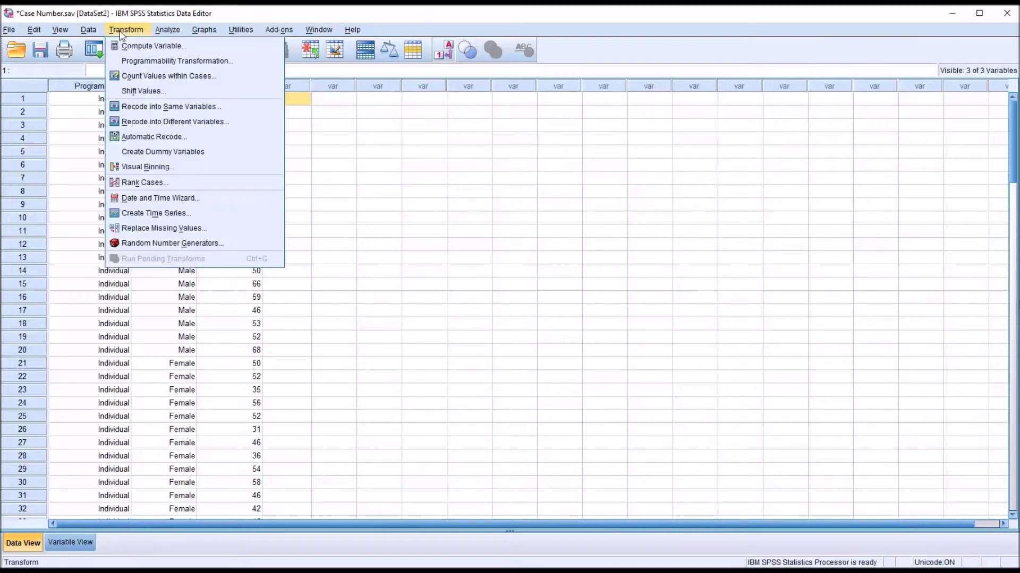
pyautogui.click(137, 47)
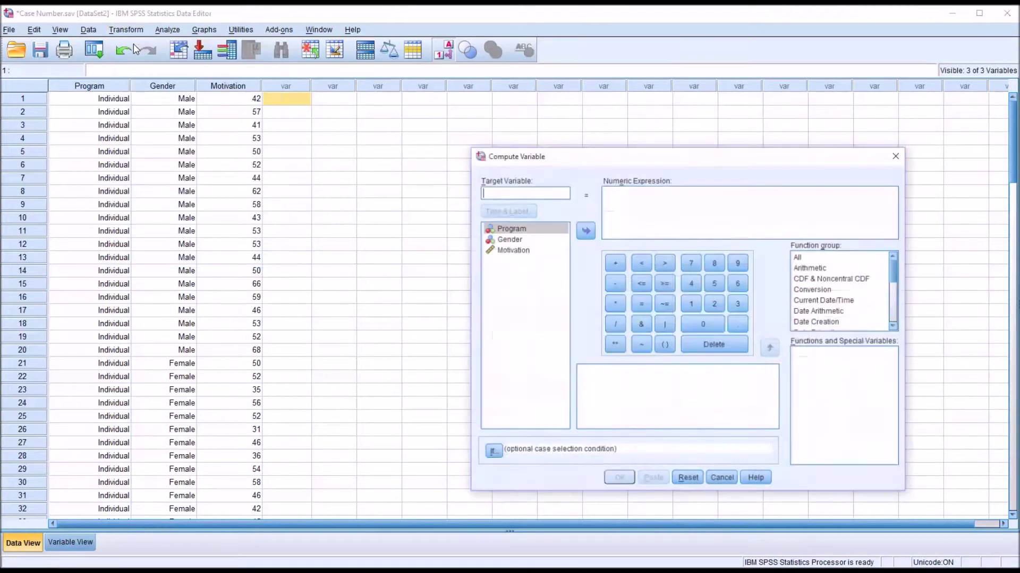
pyautogui.click(810, 259)
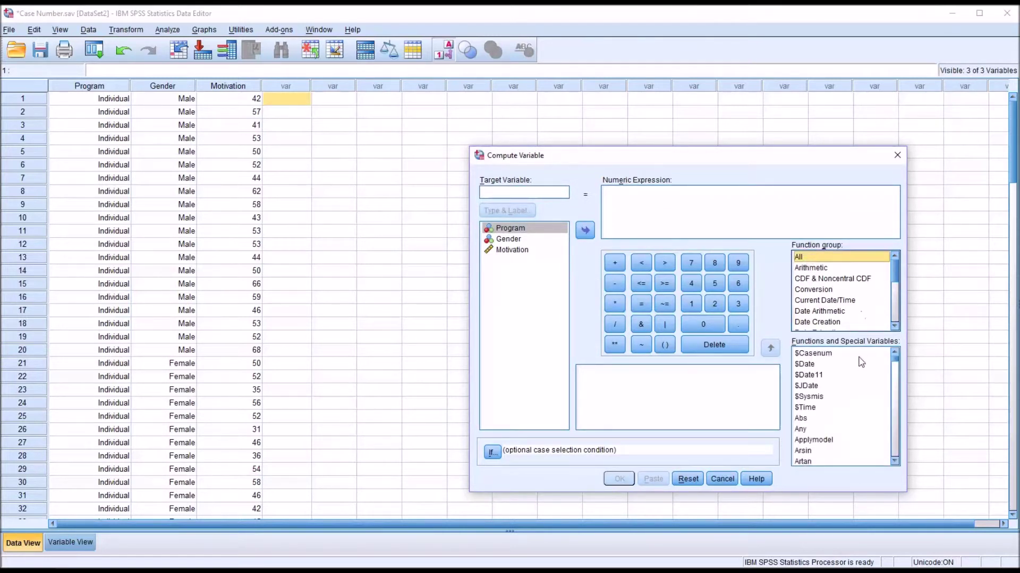
pyautogui.click(825, 358)
pyautogui.click(823, 376)
pyautogui.click(809, 355)
pyautogui.moveTo(810, 357); pyautogui.dragTo(618, 211)
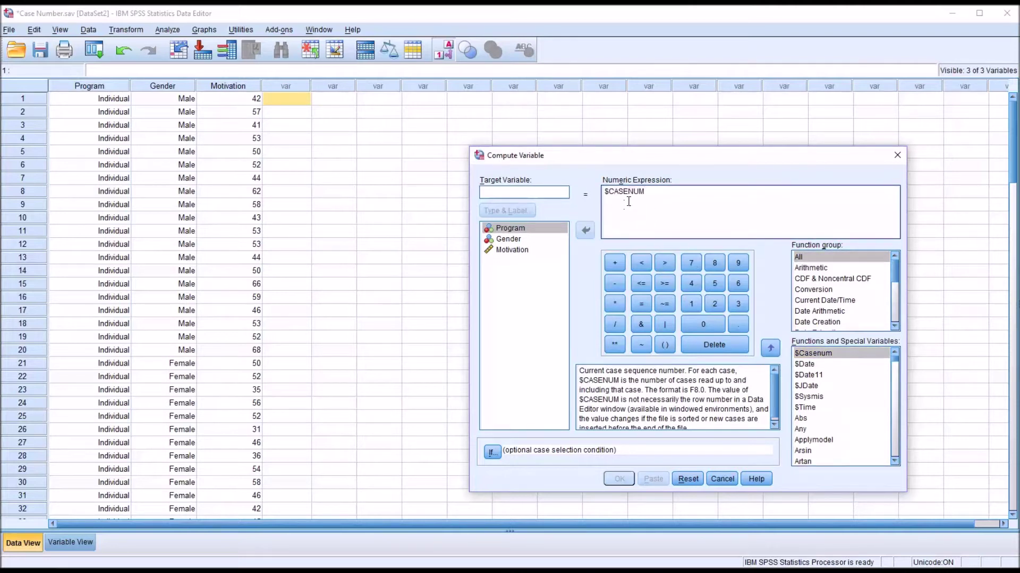
# Name the target variable ID, review Type & Label, and run the computation
pyautogui.click(497, 194)
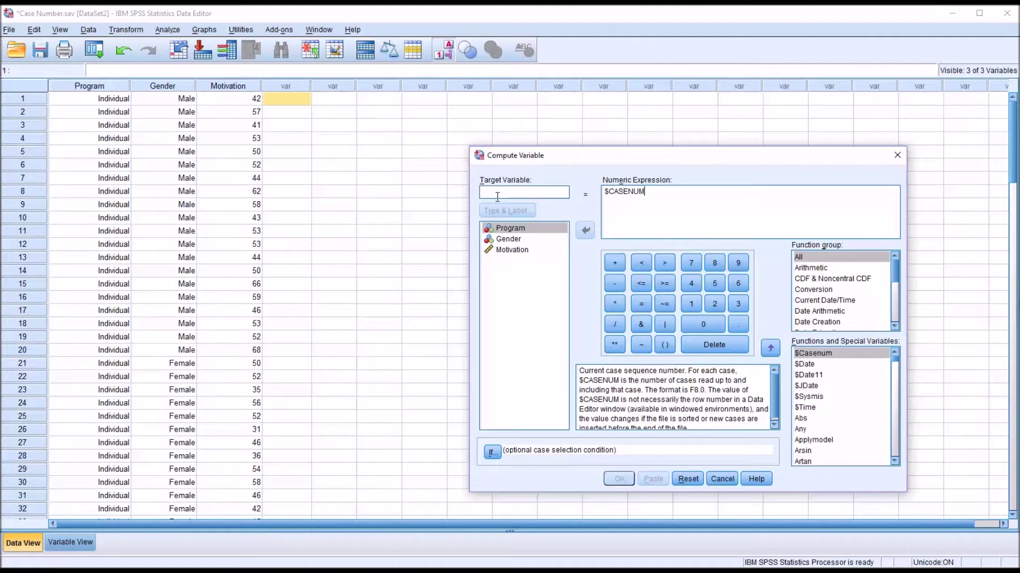
pyautogui.write('ID')
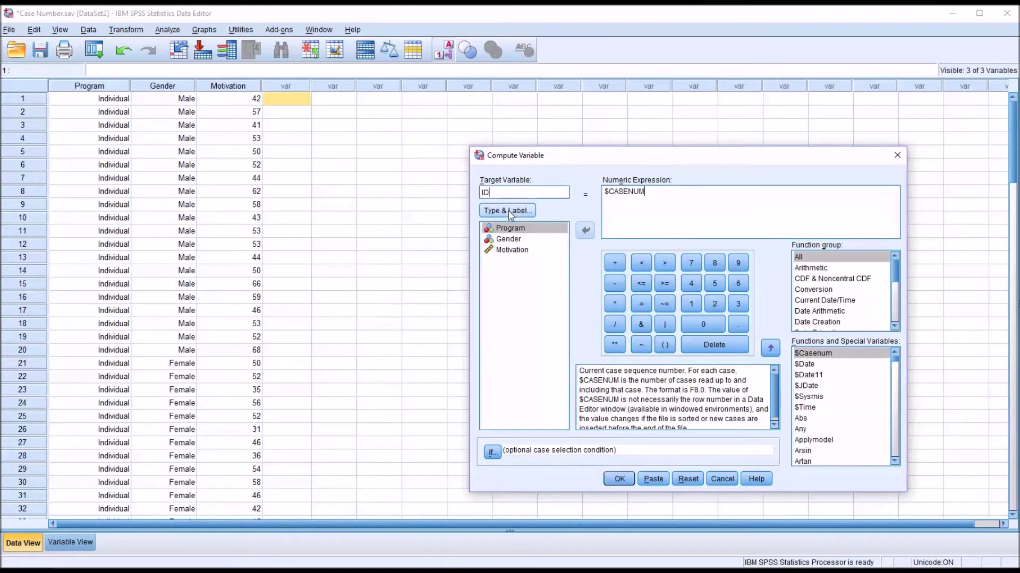
pyautogui.click(506, 212)
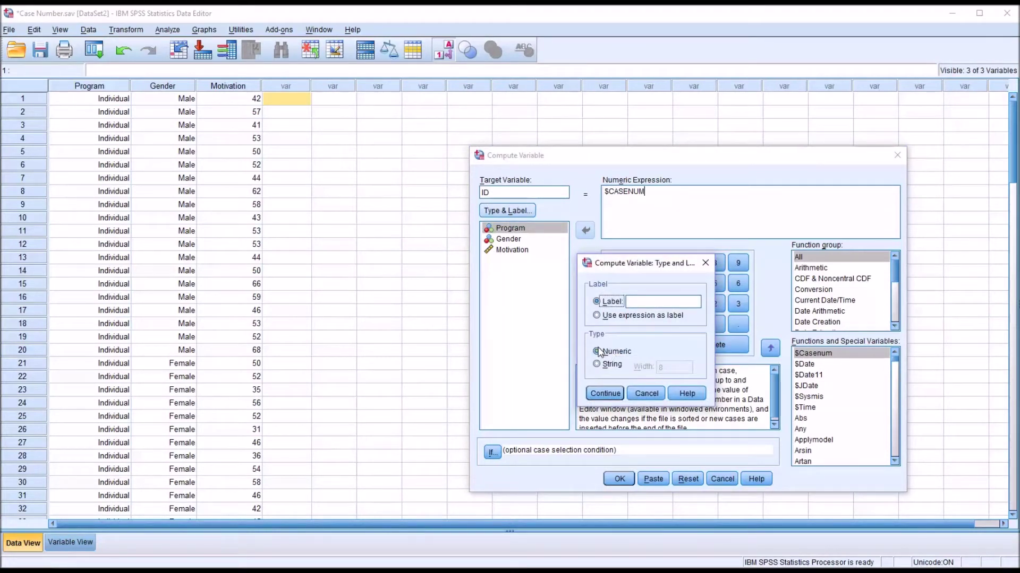
pyautogui.click(605, 393)
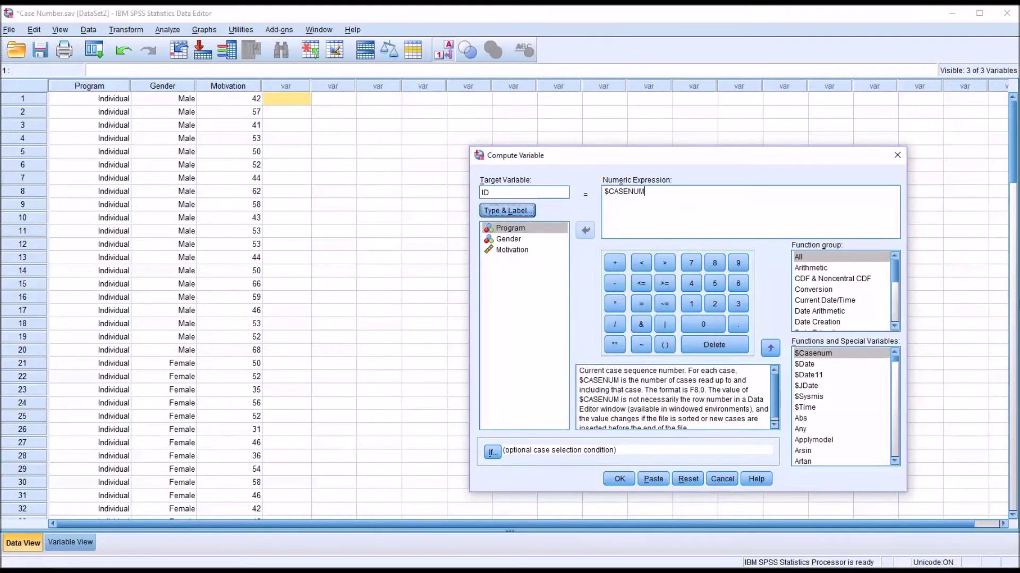
pyautogui.click(616, 479)
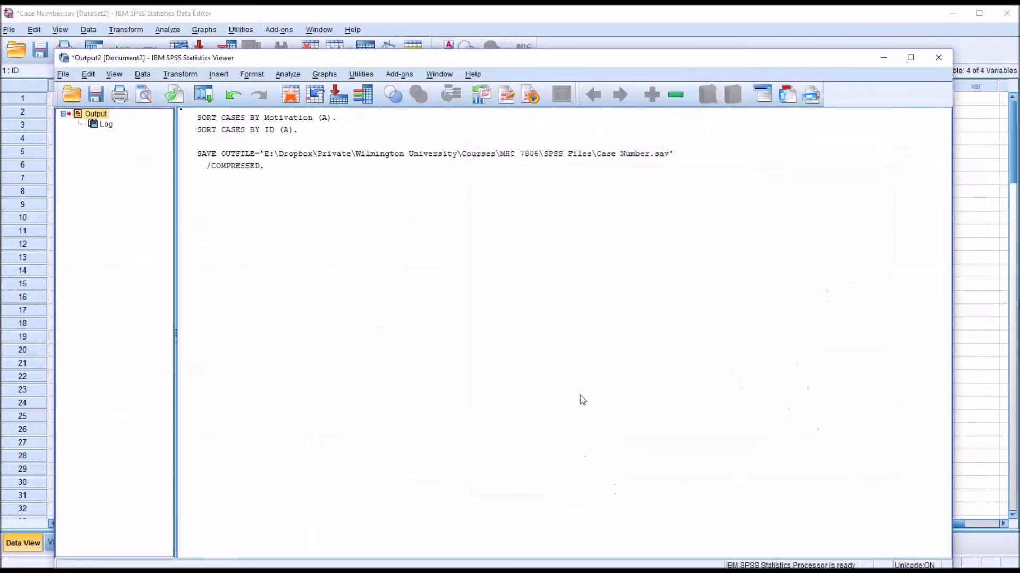
# Return to the Data Editor and check the new ID column, numbered 1.00 to 120.00
pyautogui.click(388, 25)
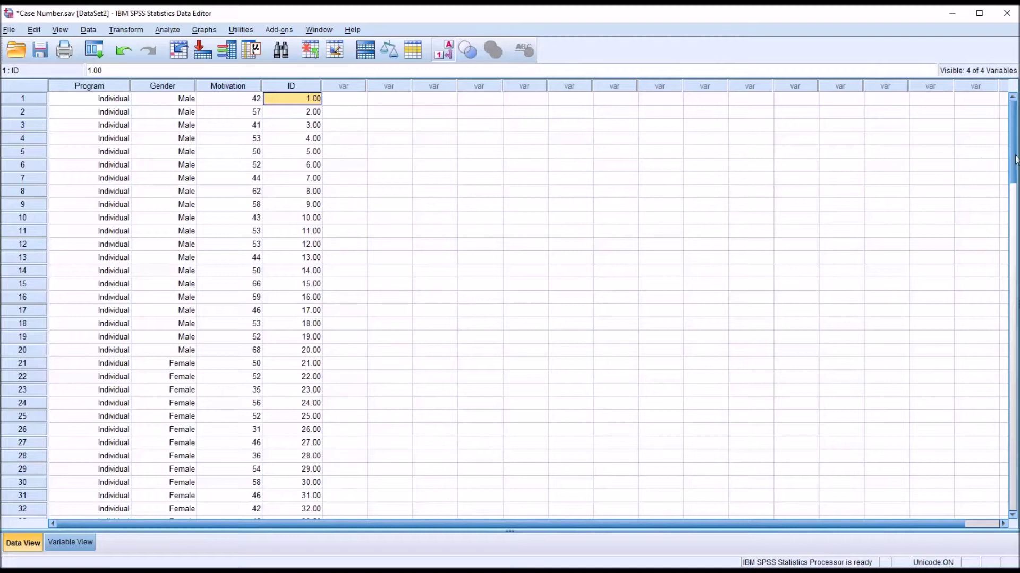
pyautogui.moveTo(1014, 159)
pyautogui.mouseDown()
pyautogui.moveTo(1013, 395)
pyautogui.moveTo(985, 225)
pyautogui.moveTo(999, 159)
pyautogui.mouseUp()
# Compute a new target variable ID2 with the expression 1000+$CASENUM
pyautogui.click(128, 30)
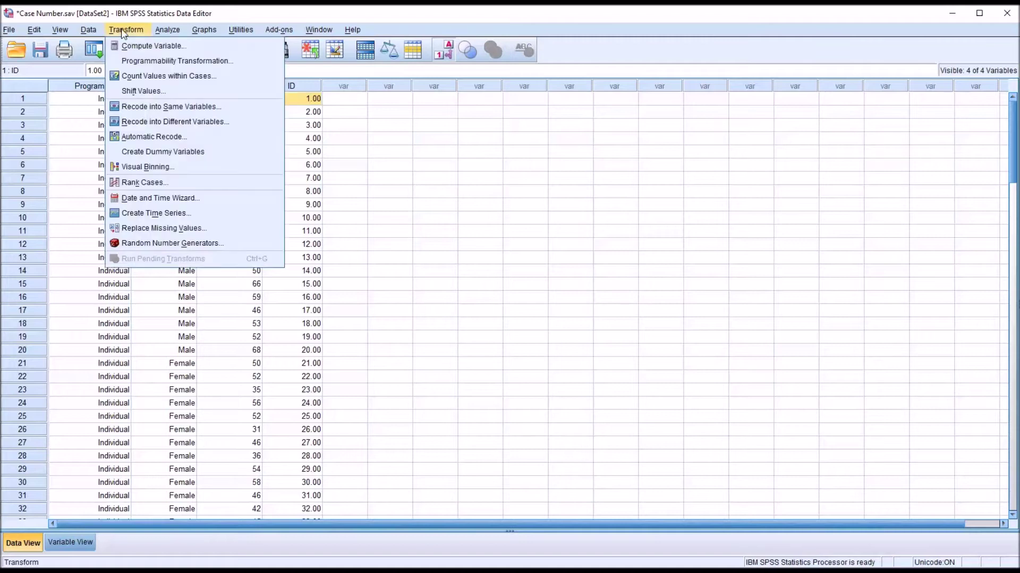
pyautogui.click(137, 46)
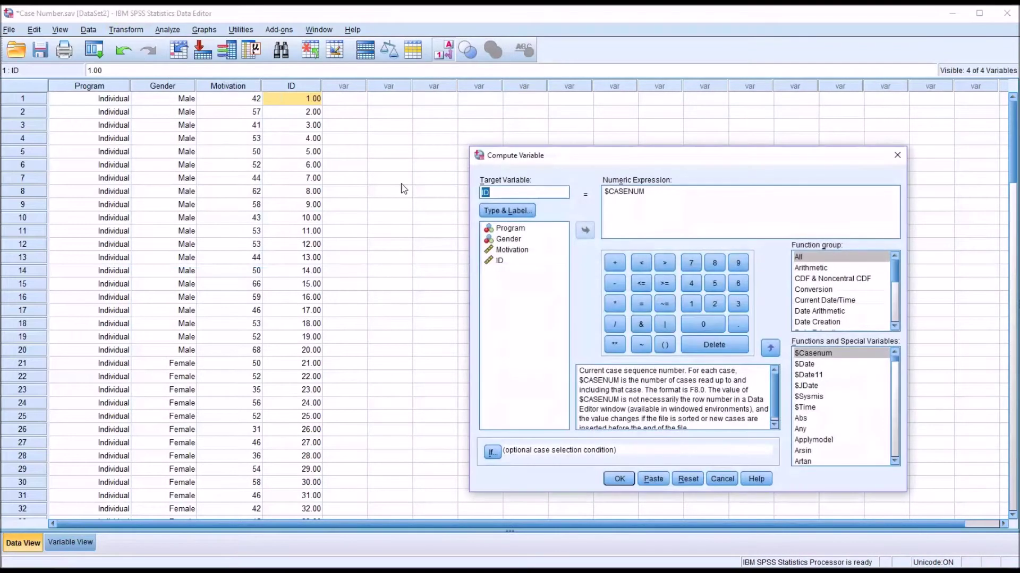
pyautogui.click(507, 194)
pyautogui.click(507, 210)
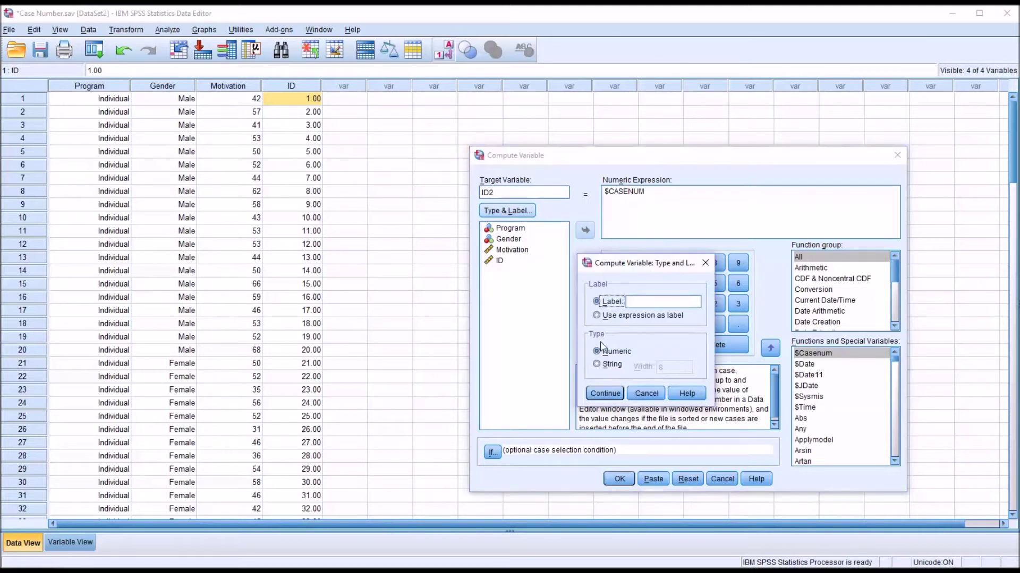
pyautogui.click(605, 393)
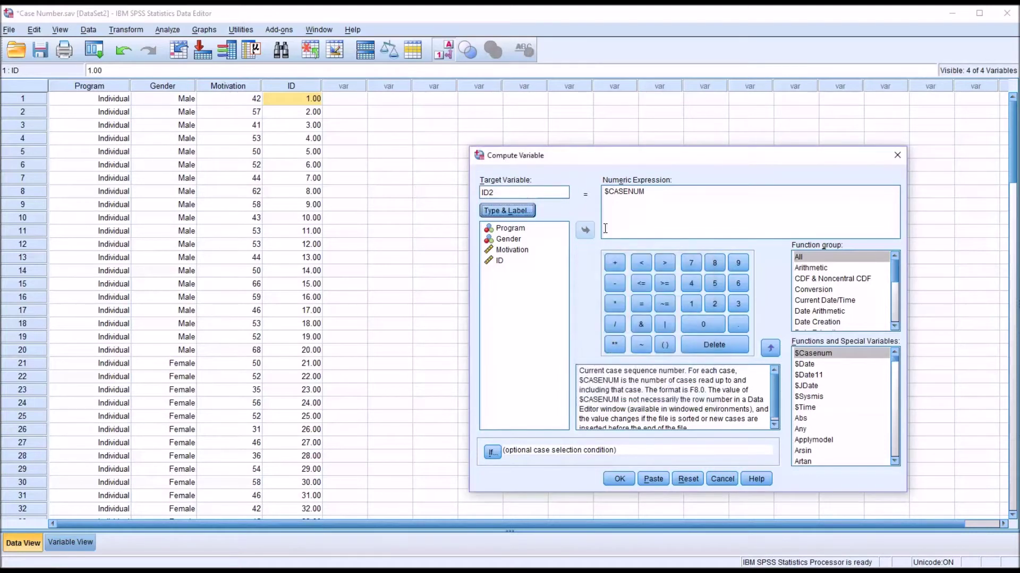
pyautogui.click(607, 194)
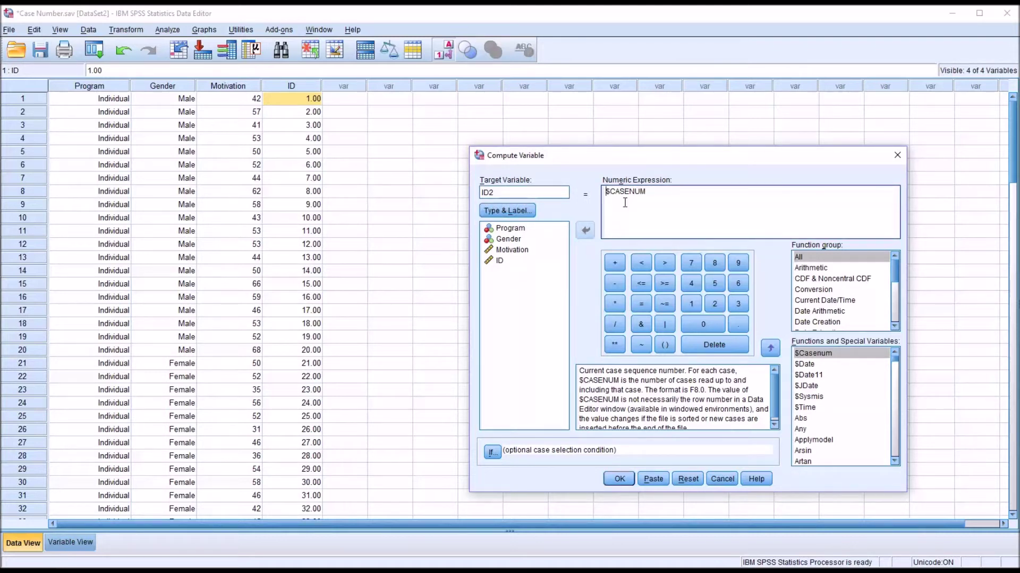
pyautogui.write('1000+')
pyautogui.click(616, 482)
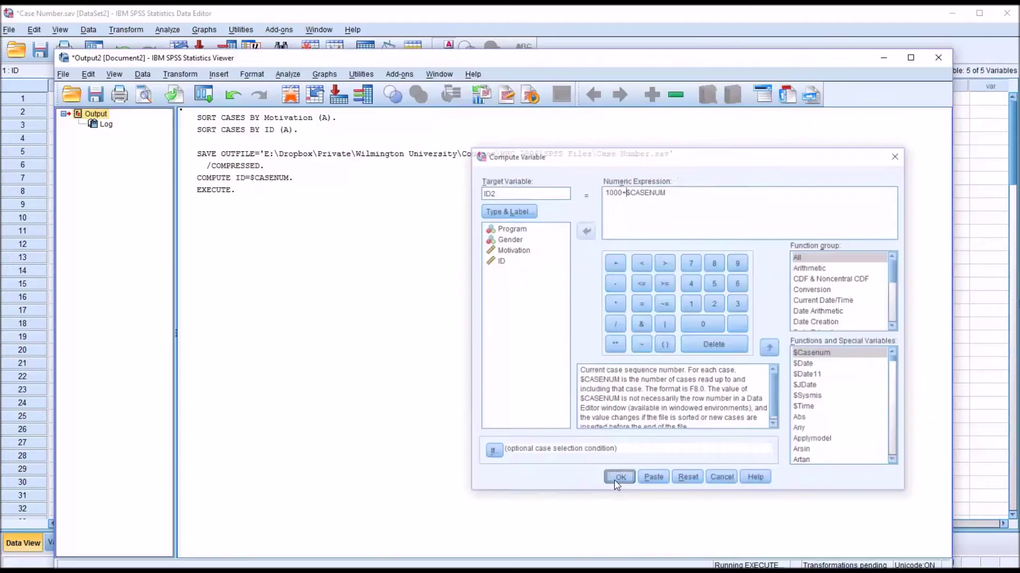
# Set ID2's Decimals to 0 in Variable View so it shows 1001, 1002, 1003
pyautogui.click(337, 20)
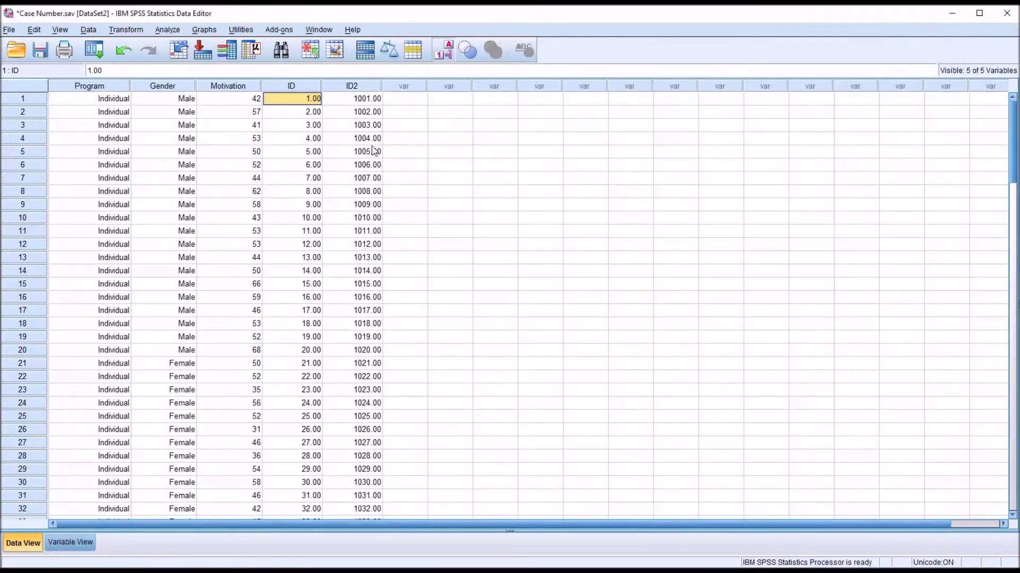
pyautogui.click(339, 104)
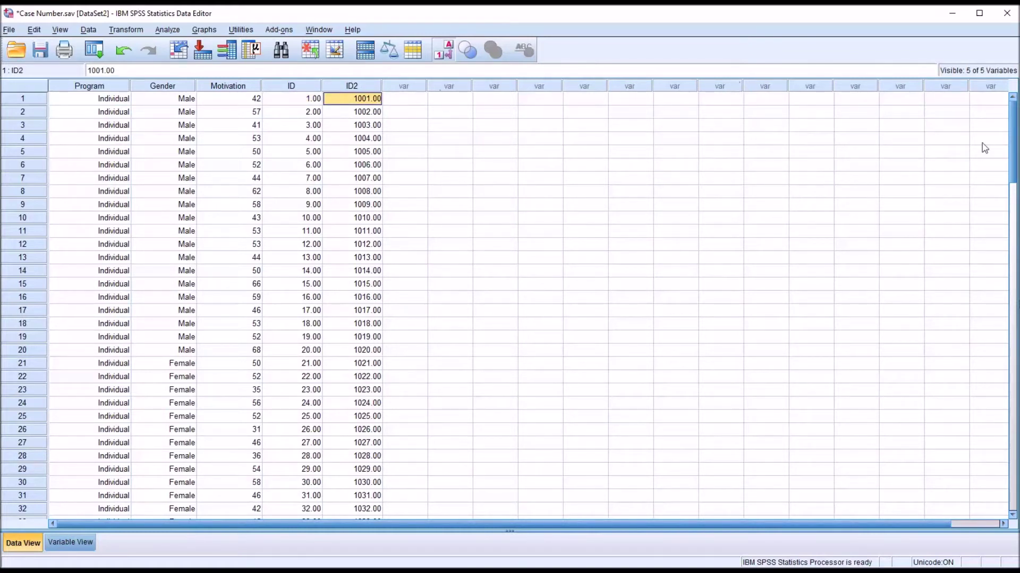
pyautogui.moveTo(1014, 139); pyautogui.dragTo(980, 132)
pyautogui.click(75, 542)
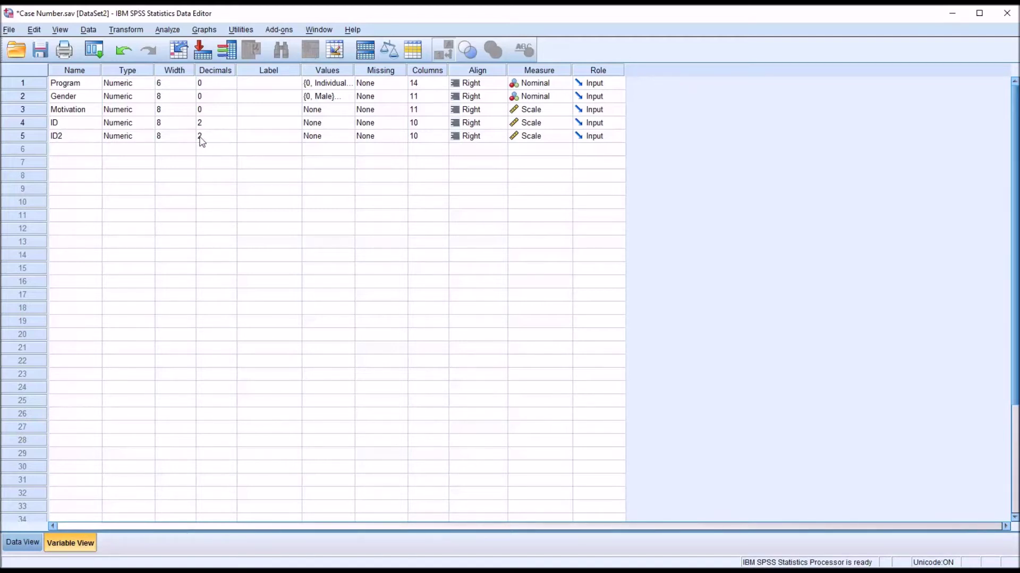
pyautogui.click(223, 140)
pyautogui.click(232, 138)
pyautogui.click(209, 149)
pyautogui.click(24, 542)
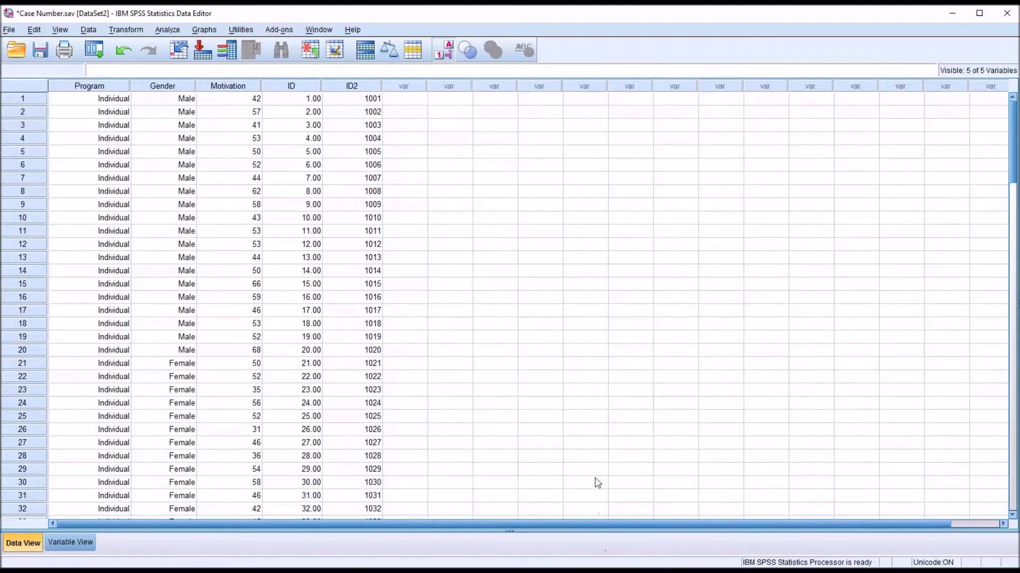
# Clear the old 1–120 ID column from the data grid, keeping ID2
pyautogui.click(290, 87)
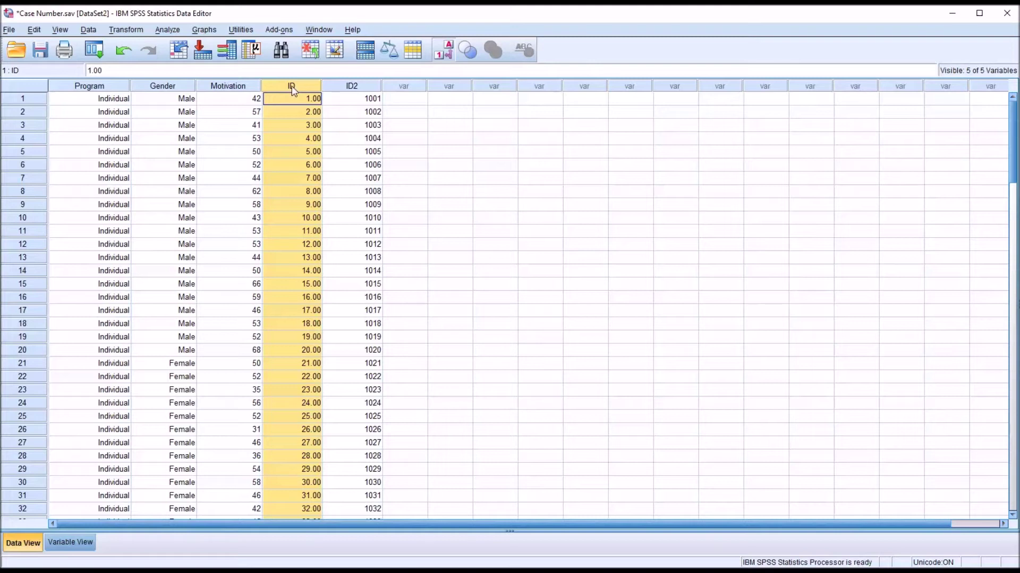
pyautogui.rightClick(294, 90)
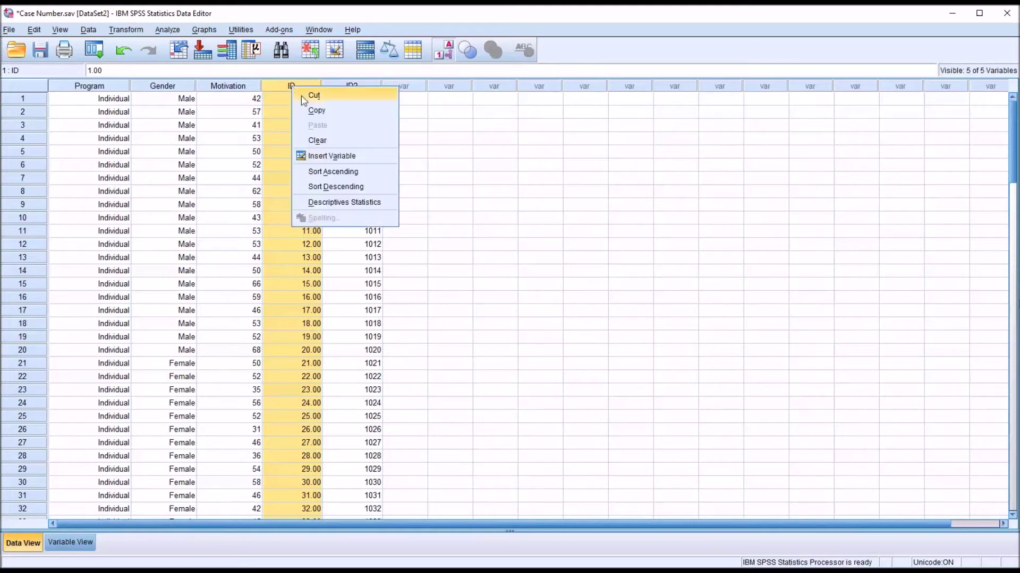
pyautogui.click(330, 143)
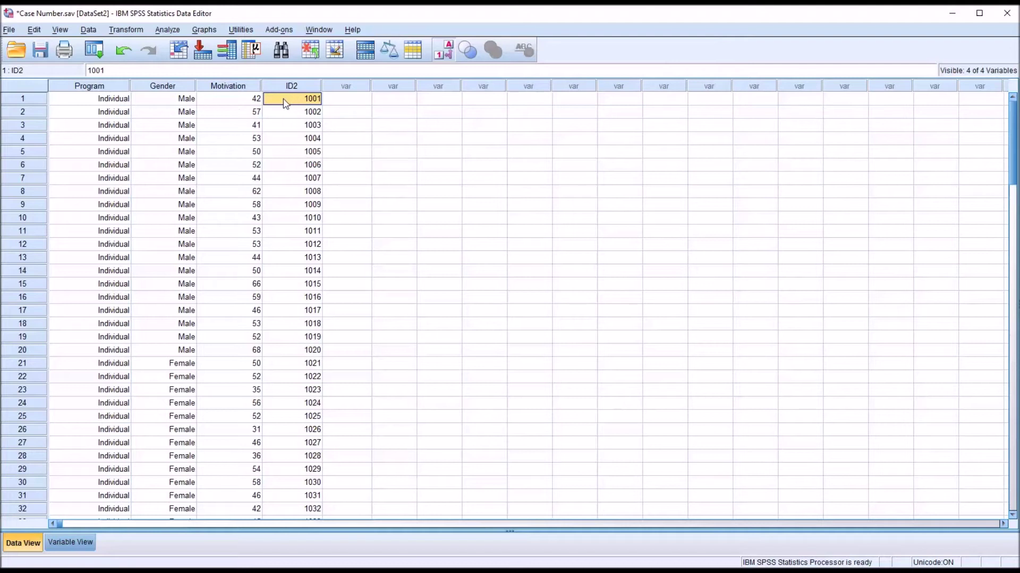
# Move the ID2 variable to the top of the variable list so it becomes the first column
pyautogui.click(69, 543)
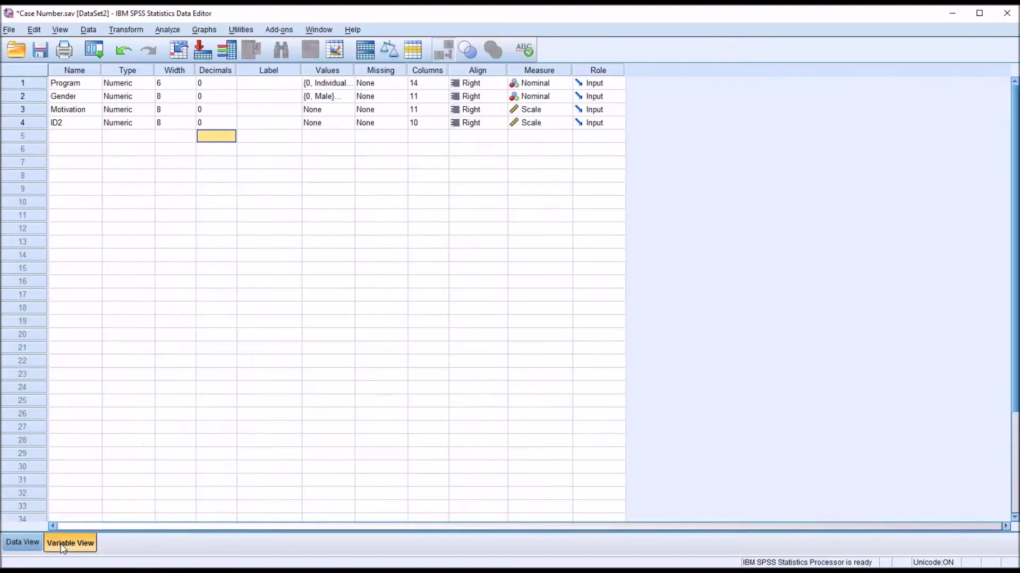
pyautogui.moveTo(33, 128); pyautogui.dragTo(34, 88)
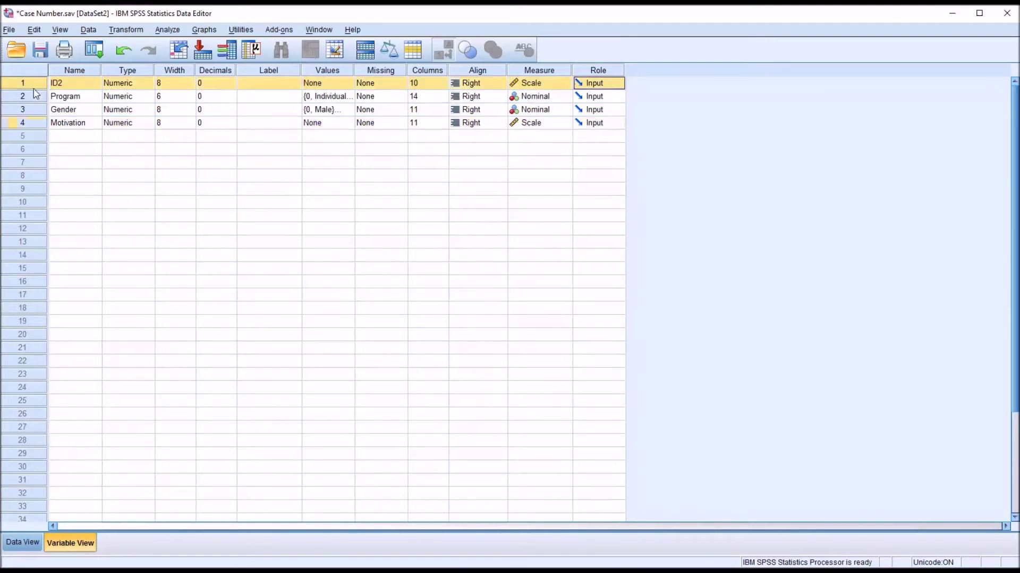
pyautogui.click(19, 542)
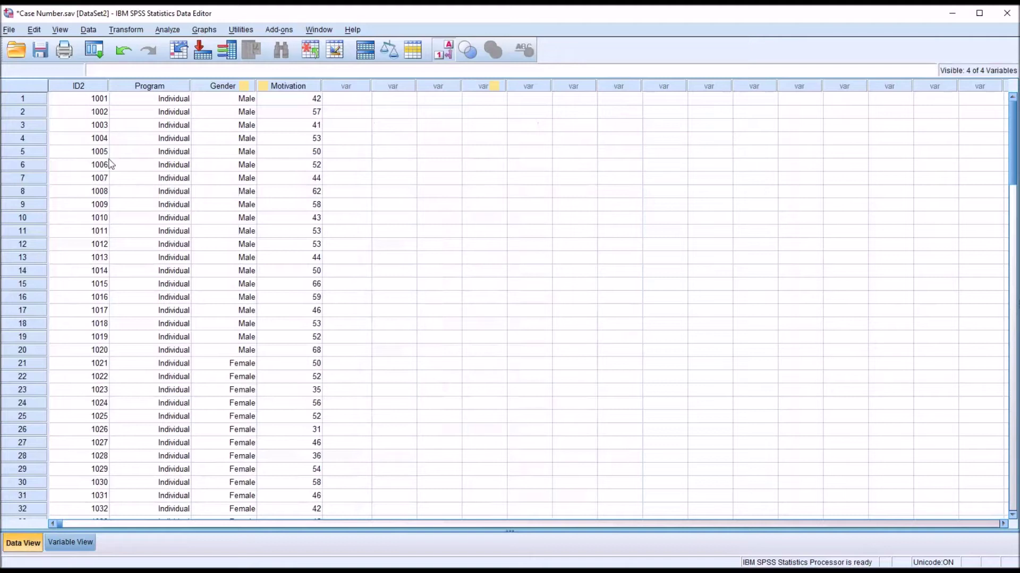
pyautogui.click(80, 86)
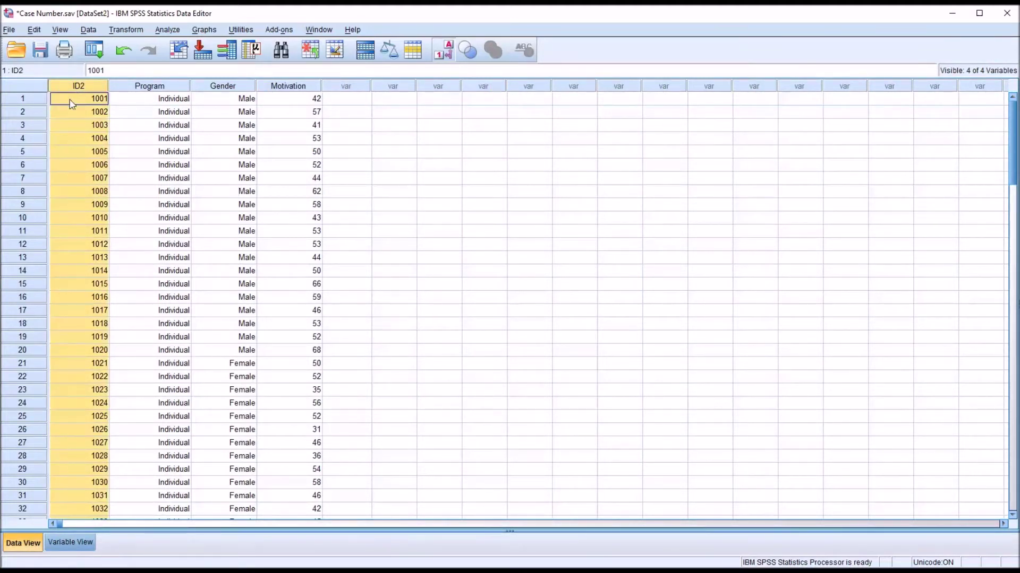
pyautogui.click(70, 100)
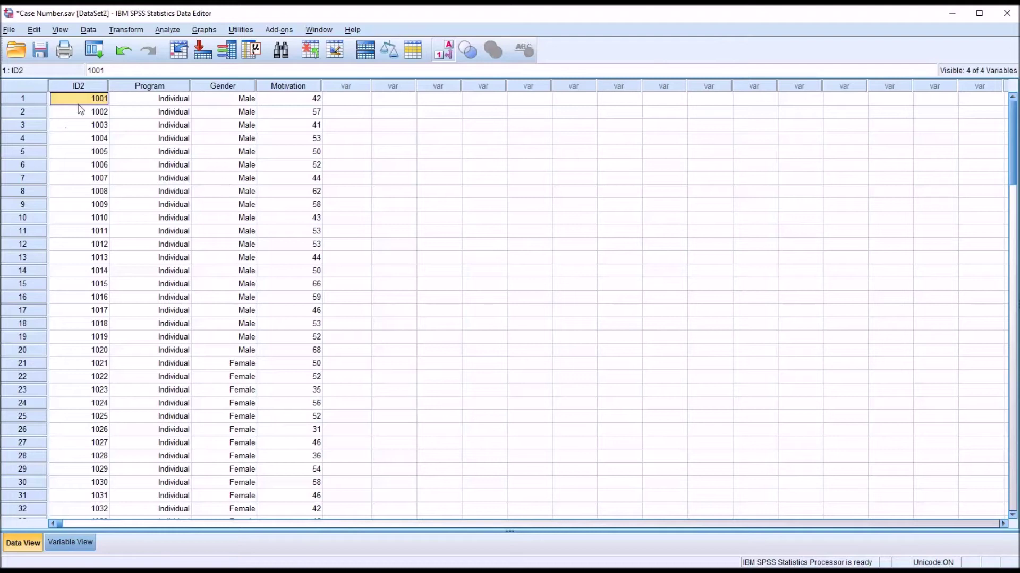
# Rename ID2 to ID and check the renamed column in Data View
pyautogui.click(60, 539)
pyautogui.click(67, 87)
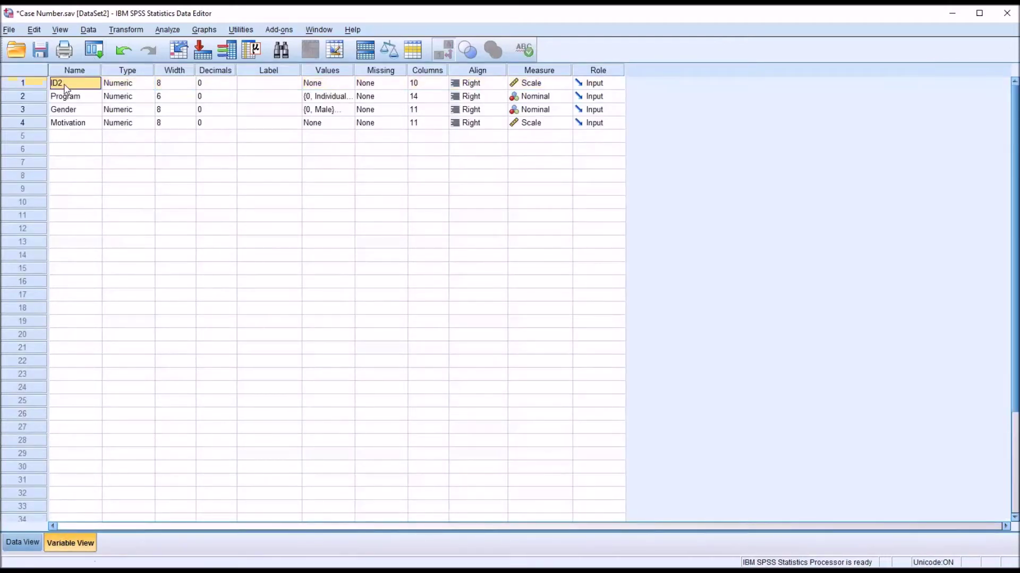
pyautogui.doubleClick(66, 85)
pyautogui.click(81, 139)
pyautogui.click(22, 543)
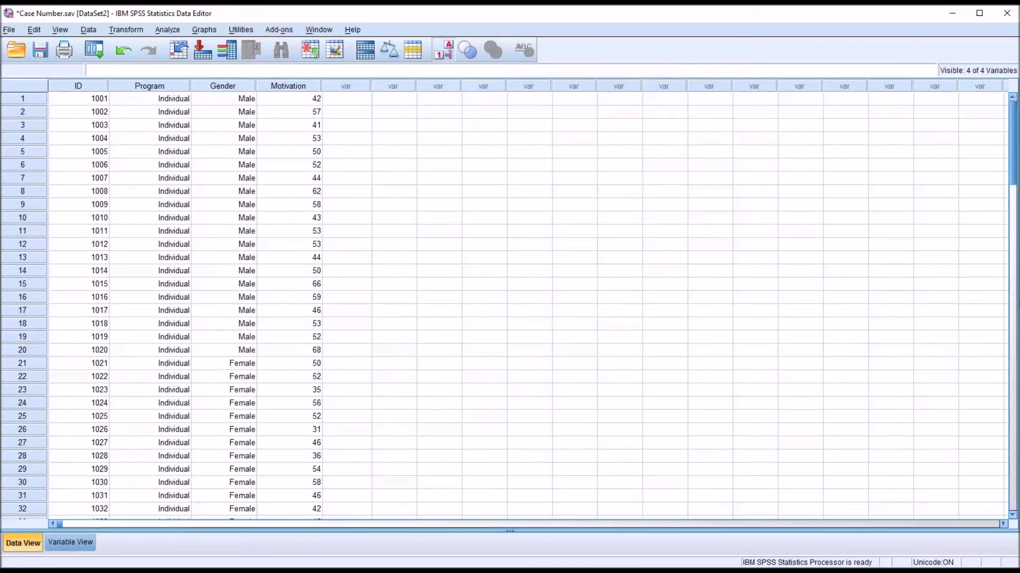
pyautogui.moveTo(1014, 149); pyautogui.dragTo(994, 121)
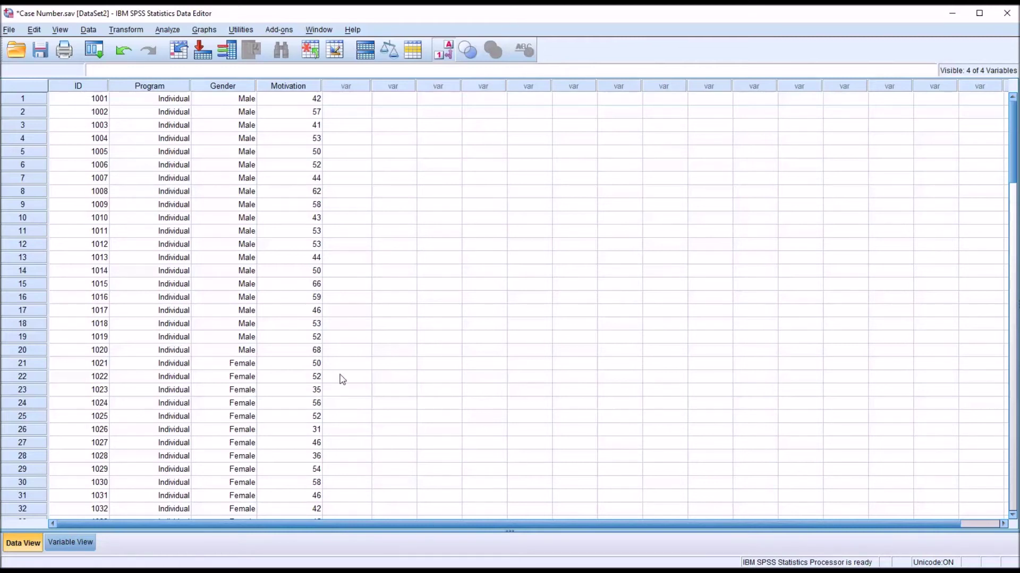
pyautogui.click(123, 30)
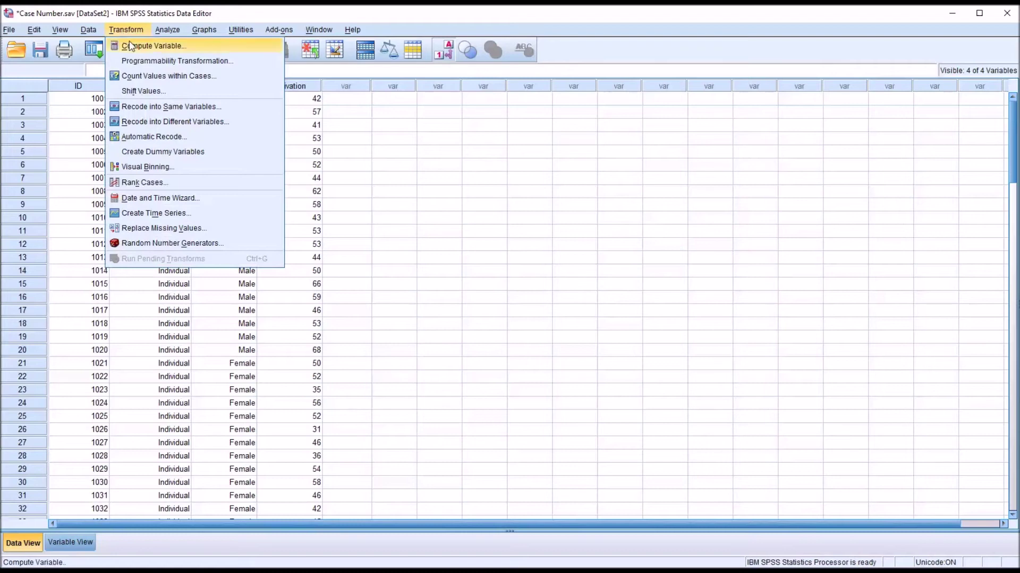
pyautogui.click(143, 43)
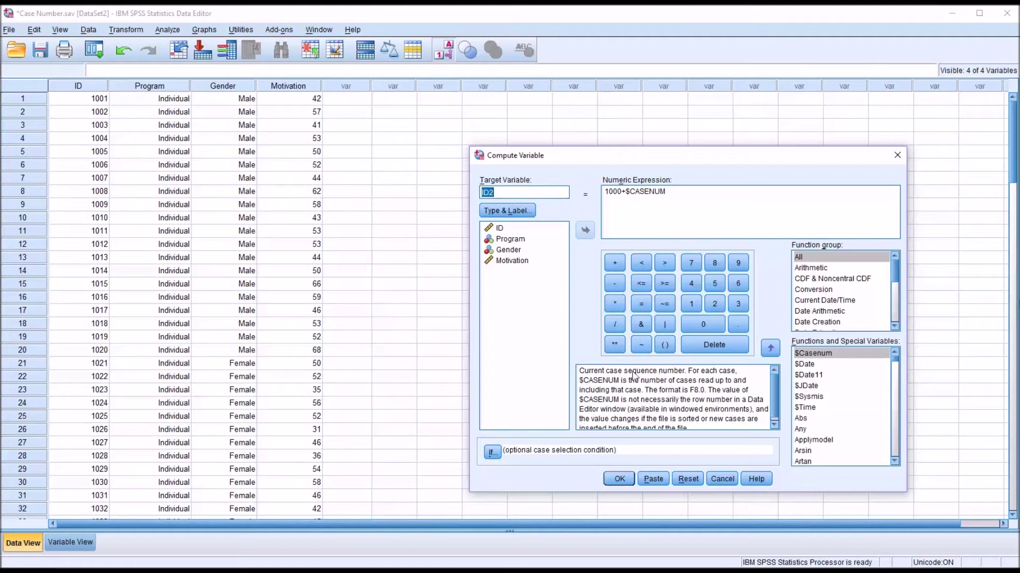
pyautogui.scroll(-1, 773, 389)
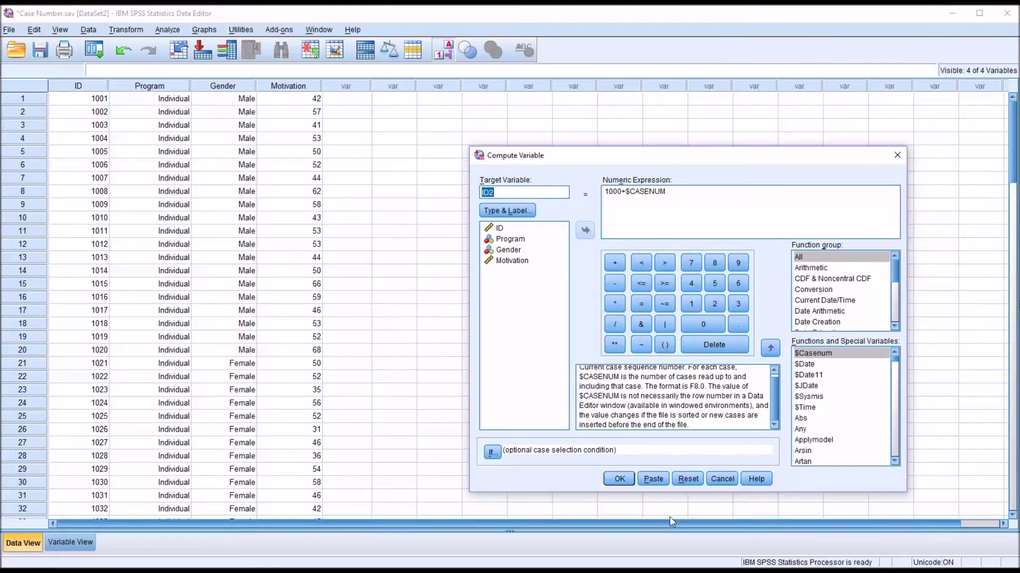
pyautogui.moveTo(669, 194); pyautogui.dragTo(628, 195)
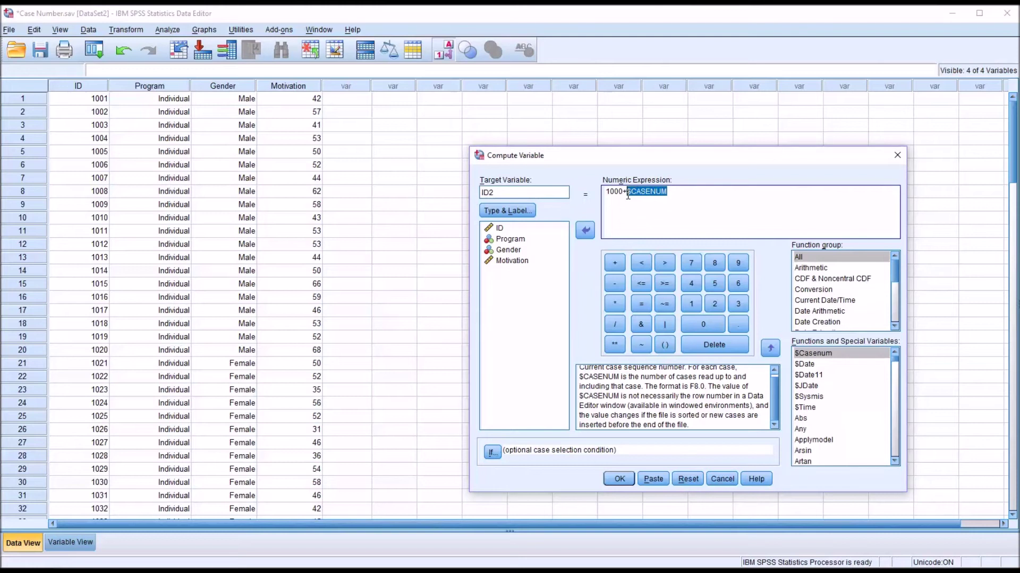
pyautogui.click(670, 197)
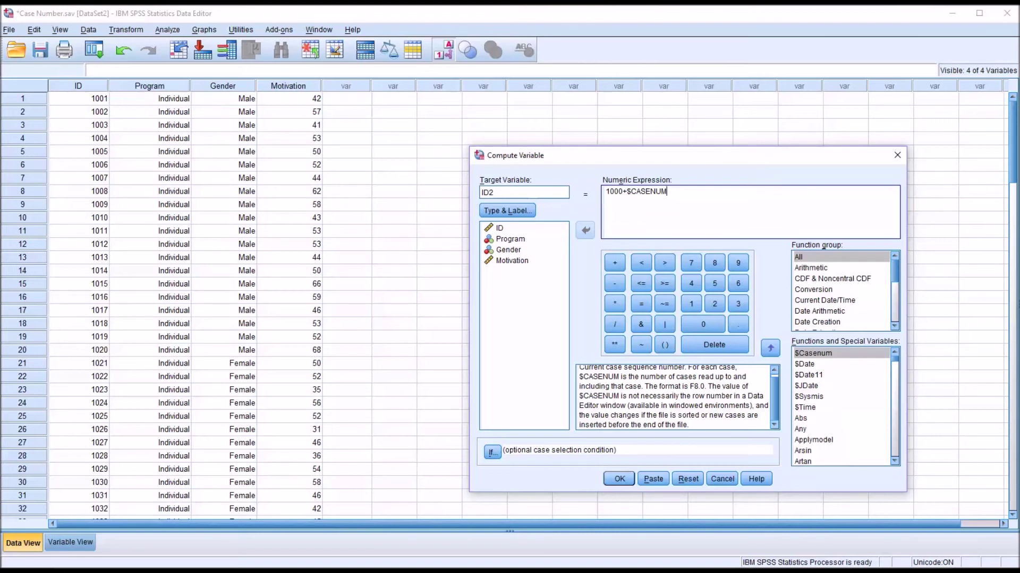
pyautogui.click(896, 155)
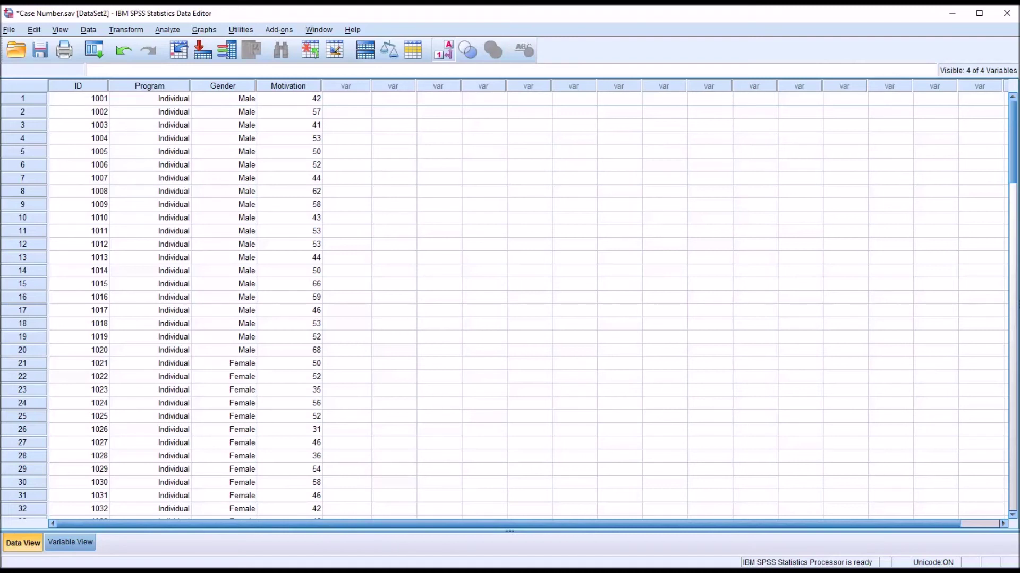
pyautogui.click(83, 99)
pyautogui.click(91, 112)
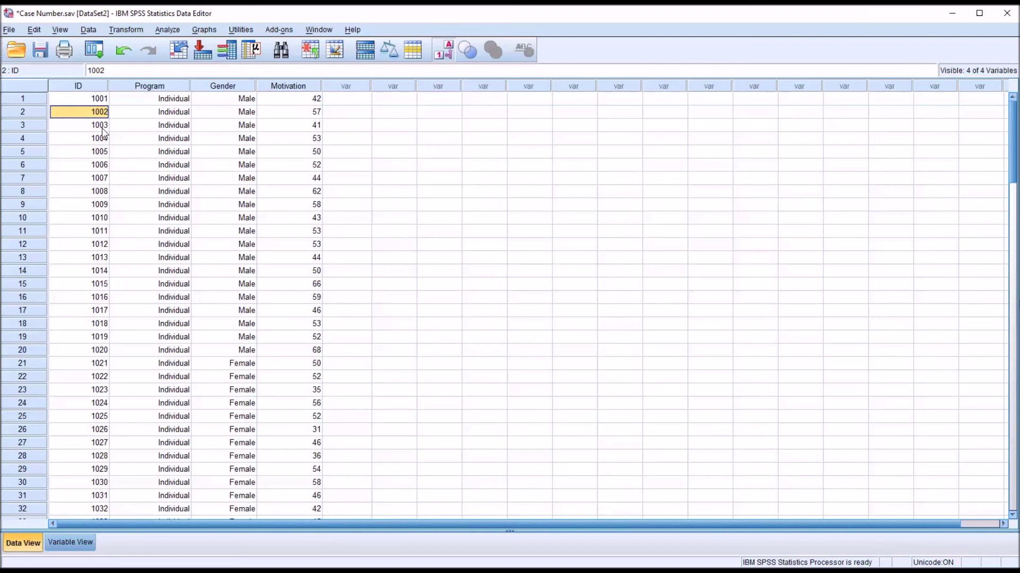
pyautogui.click(88, 101)
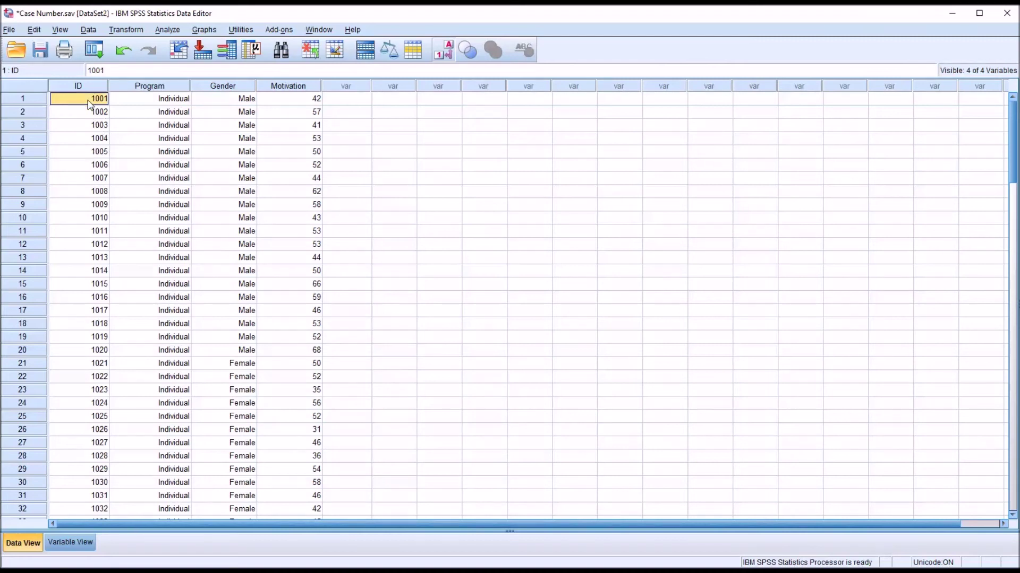
pyautogui.click(341, 102)
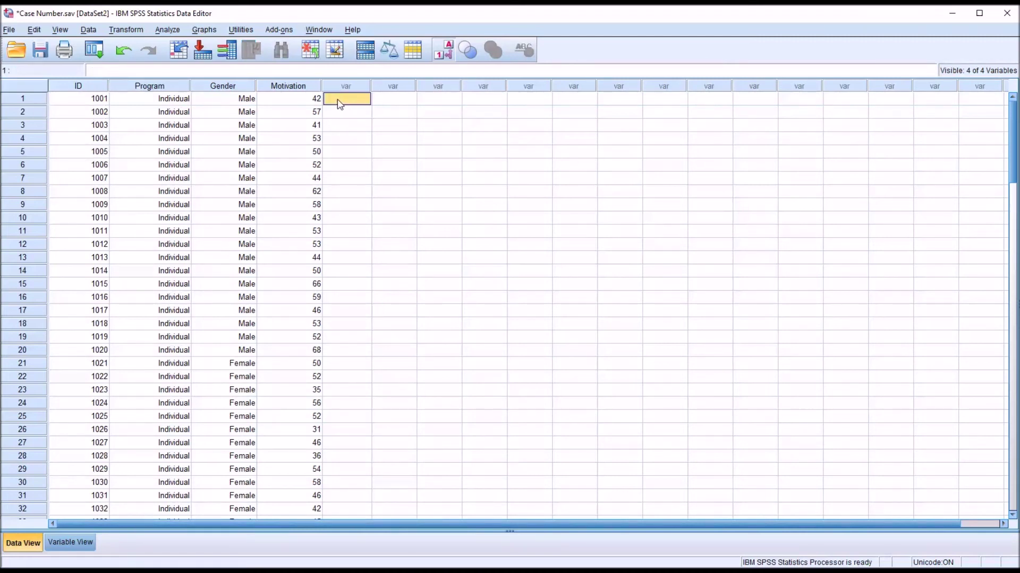
pyautogui.click(81, 542)
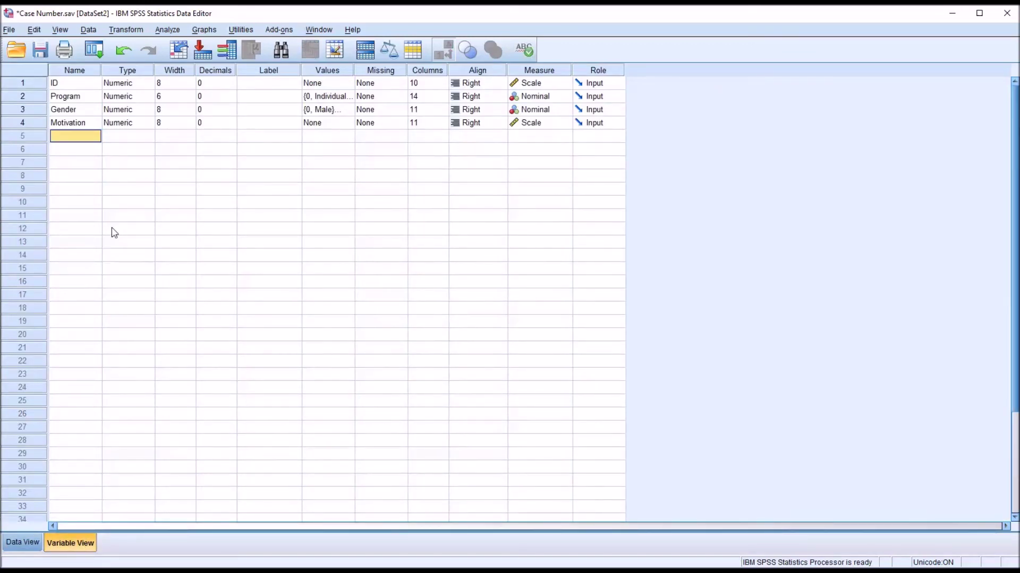
pyautogui.click(21, 542)
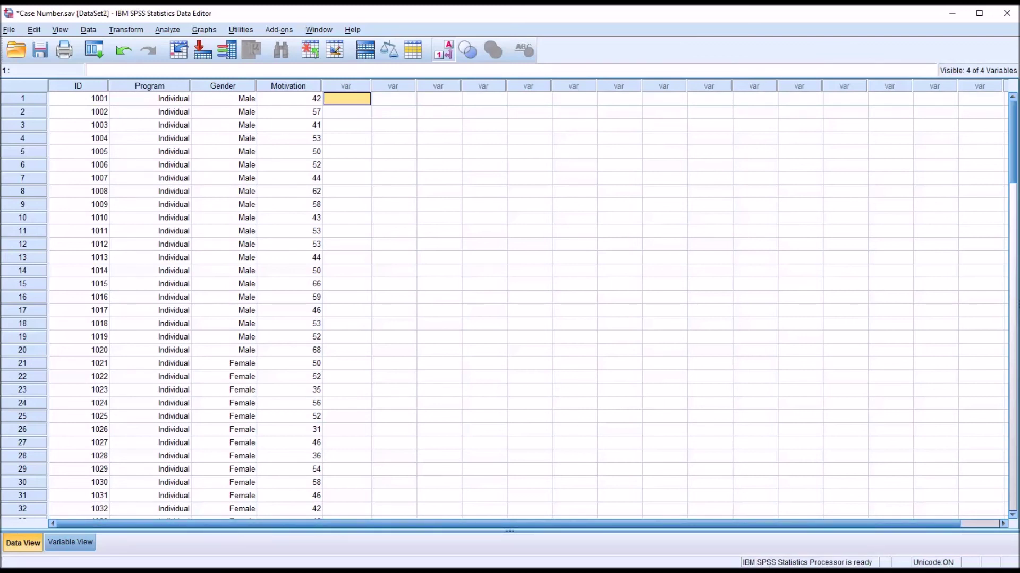
pyautogui.click(75, 89)
pyautogui.click(77, 99)
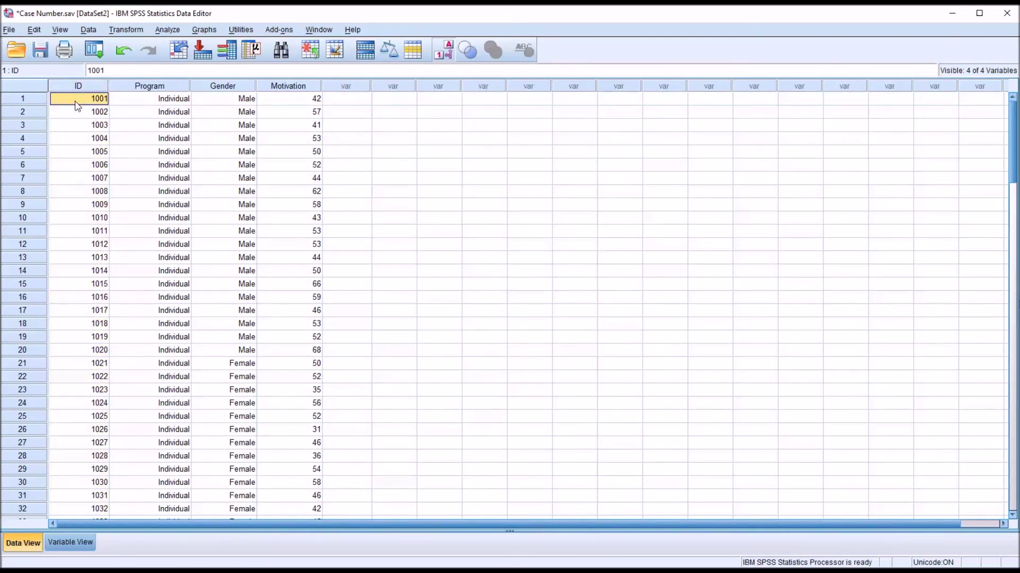